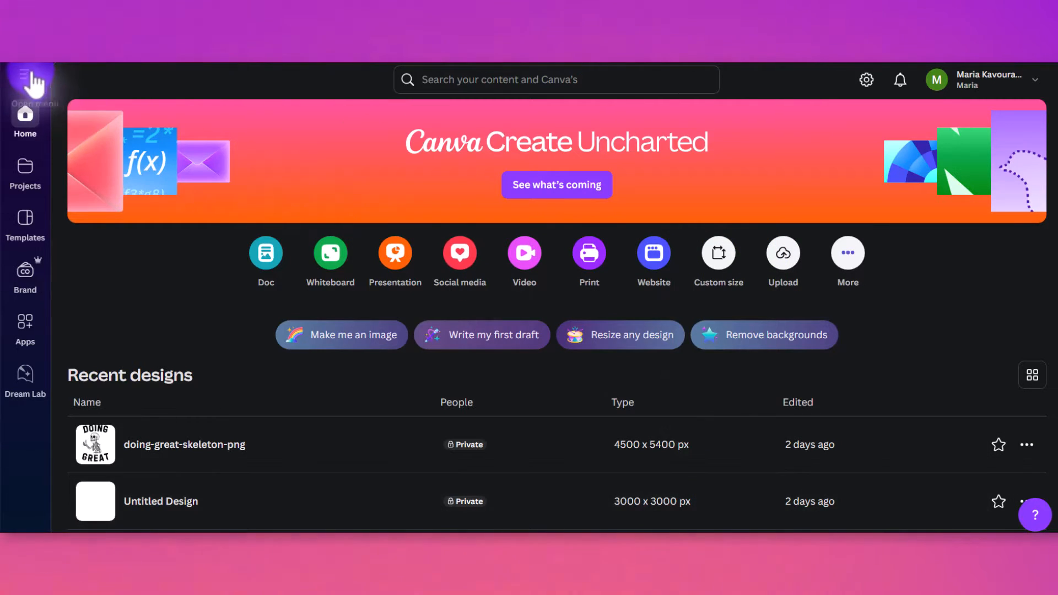
Step: Open the Projects area and examine the existing folders in both grid and list layouts
{"action": "left_click", "coordinate": [27, 180]}
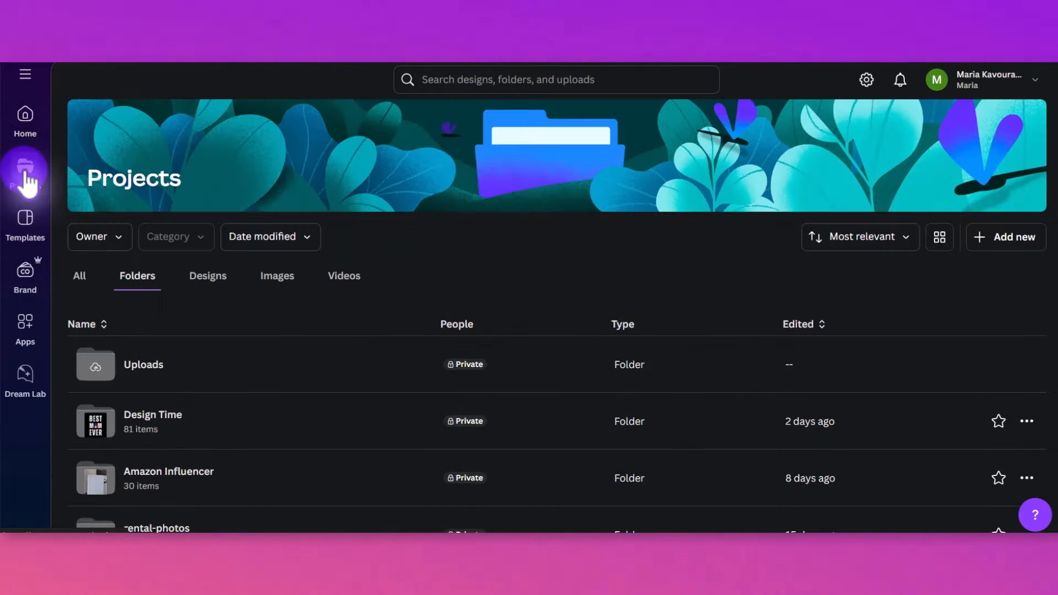
{"action": "left_click", "coordinate": [86, 269]}
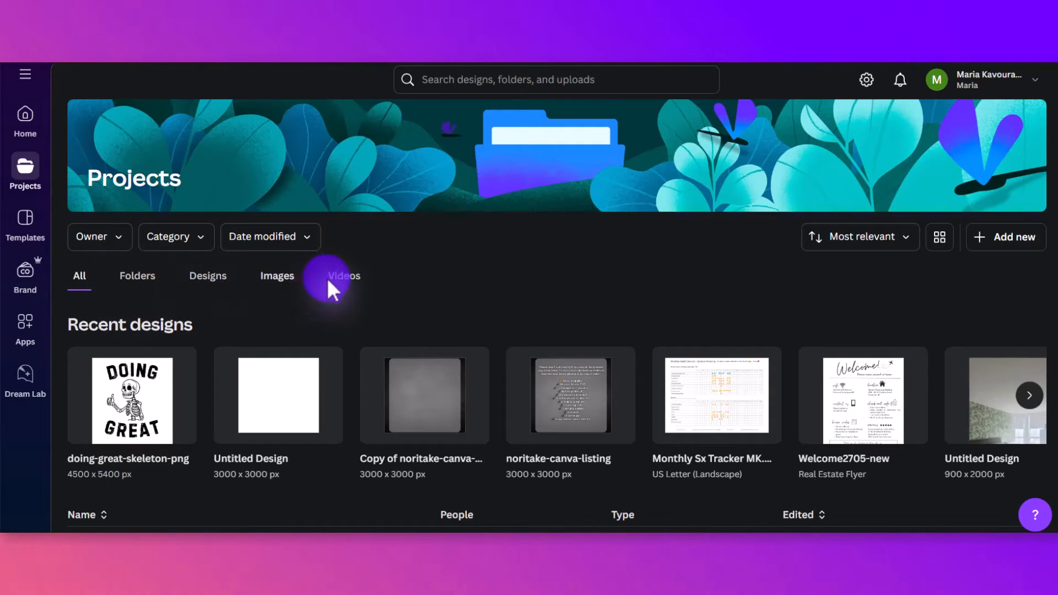
{"action": "left_click", "coordinate": [139, 285]}
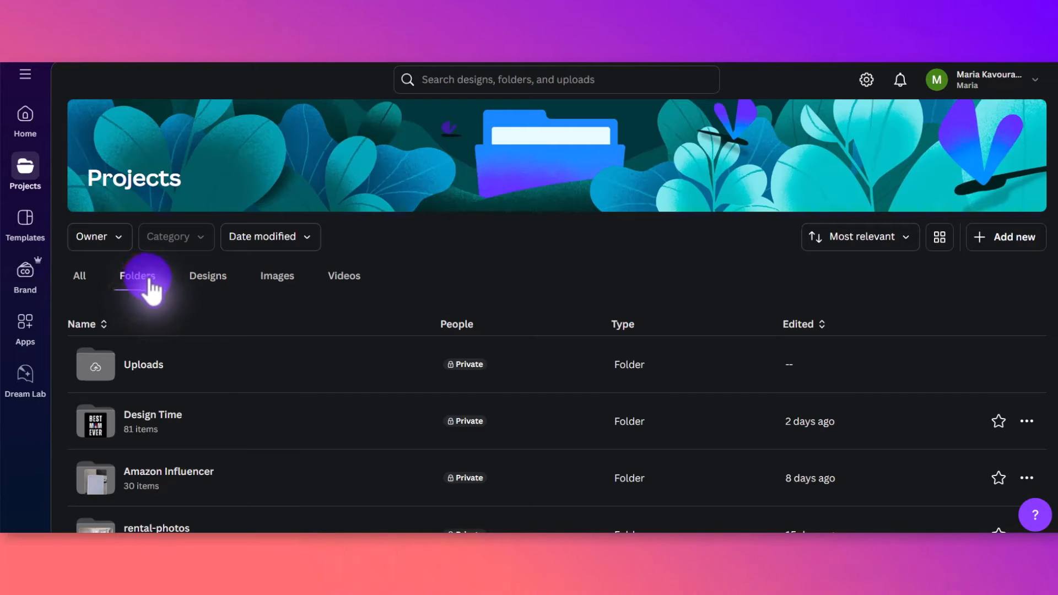
{"action": "left_click", "coordinate": [937, 242]}
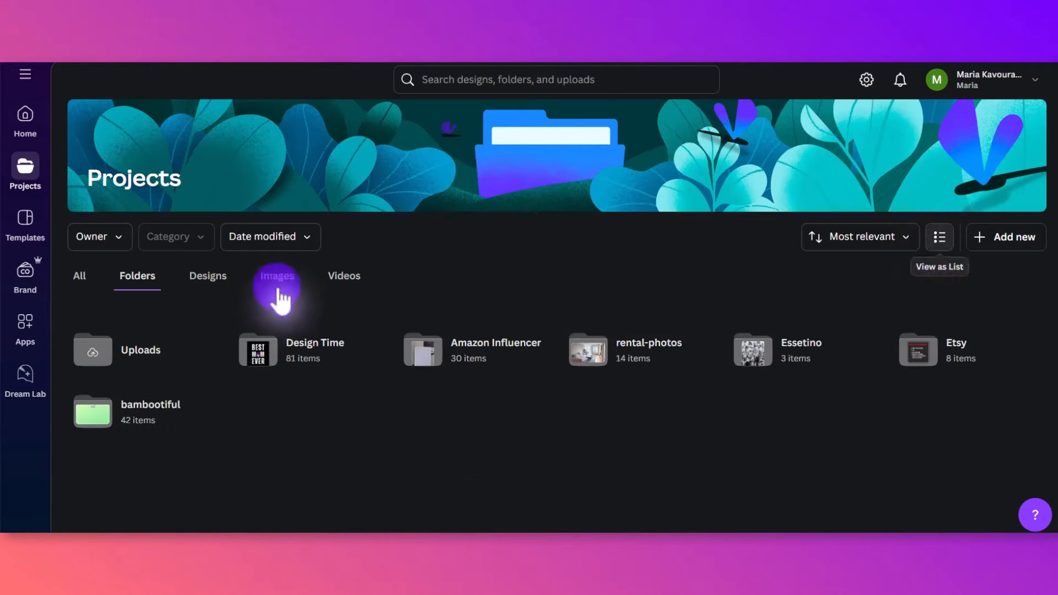
{"action": "left_click", "coordinate": [940, 241]}
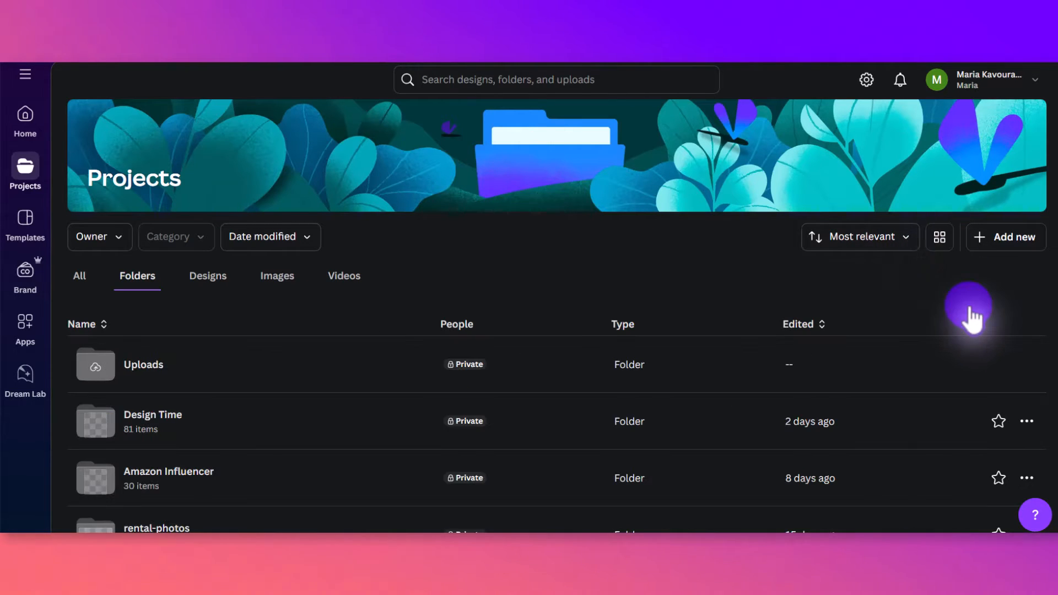
{"action": "scroll", "coordinate": [623, 411], "scroll_direction": "down", "scroll_amount": 4}
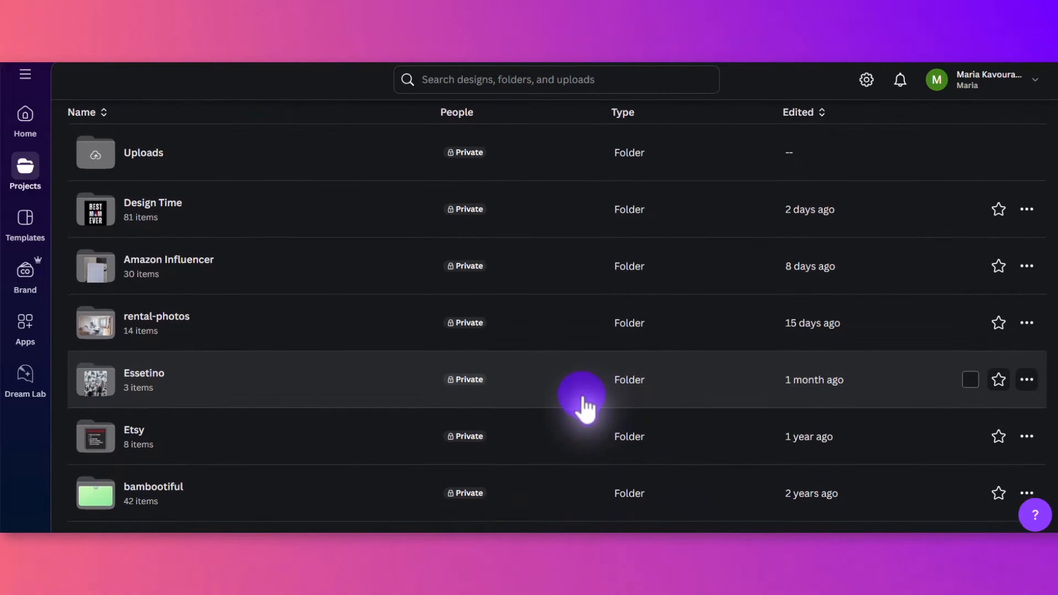
{"action": "scroll", "coordinate": [592, 408], "scroll_direction": "up", "scroll_amount": 3}
{"action": "scroll", "coordinate": [599, 408], "scroll_direction": "up", "scroll_amount": 1}
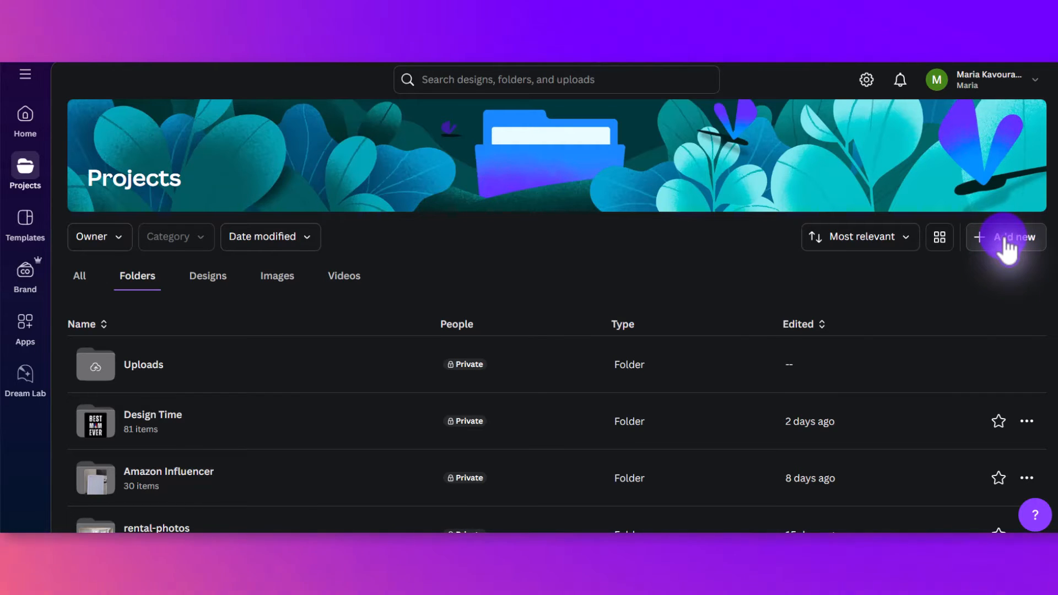
Step: Create a top-level project folder named Social Media without sharing it, and open the new folder
{"action": "left_click", "coordinate": [1008, 242]}
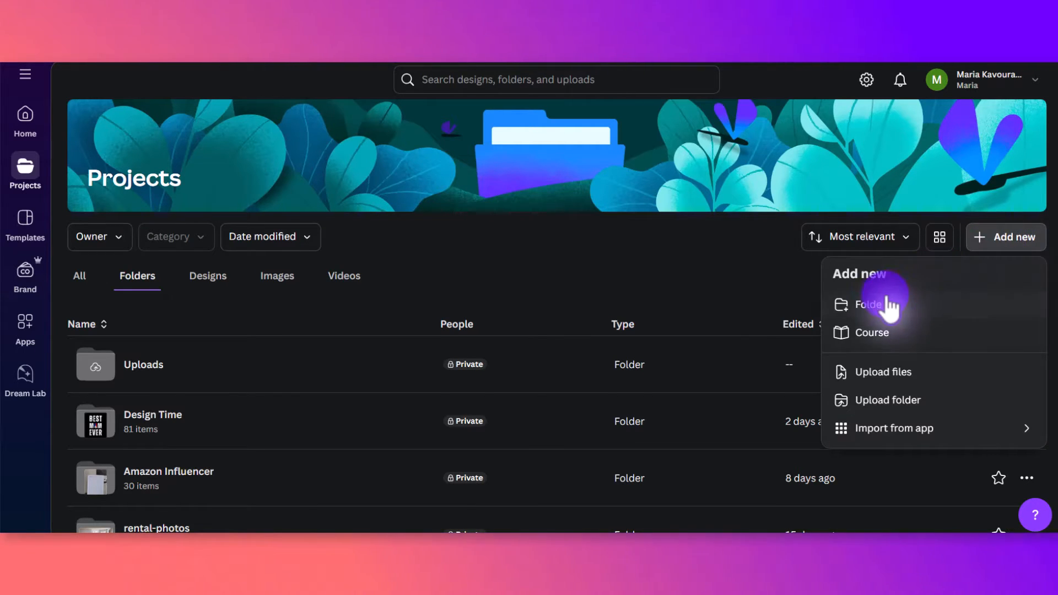
{"action": "left_click", "coordinate": [869, 309]}
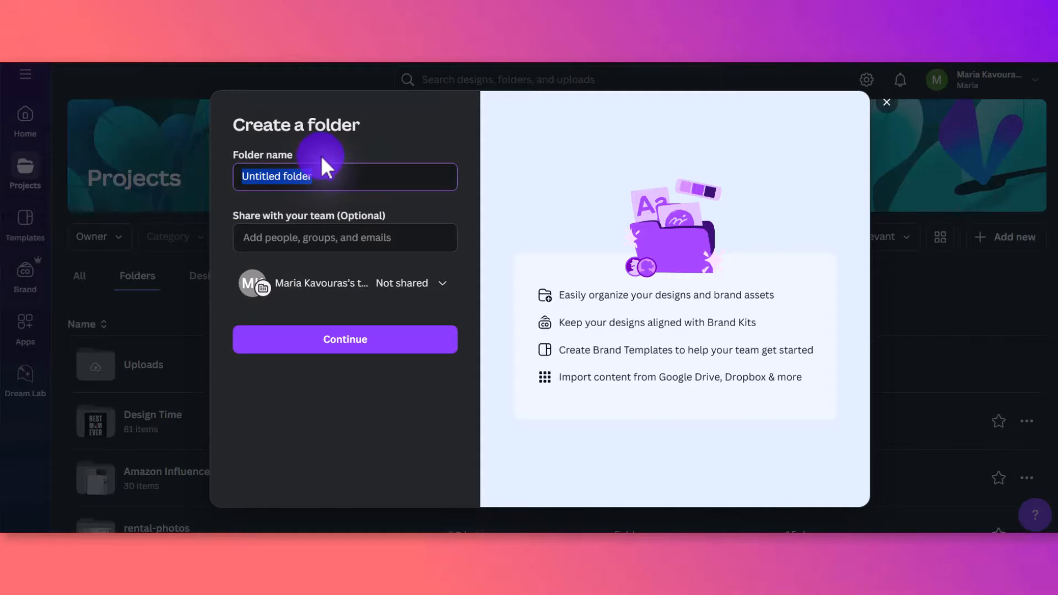
{"action": "type", "text": "Social Media"}
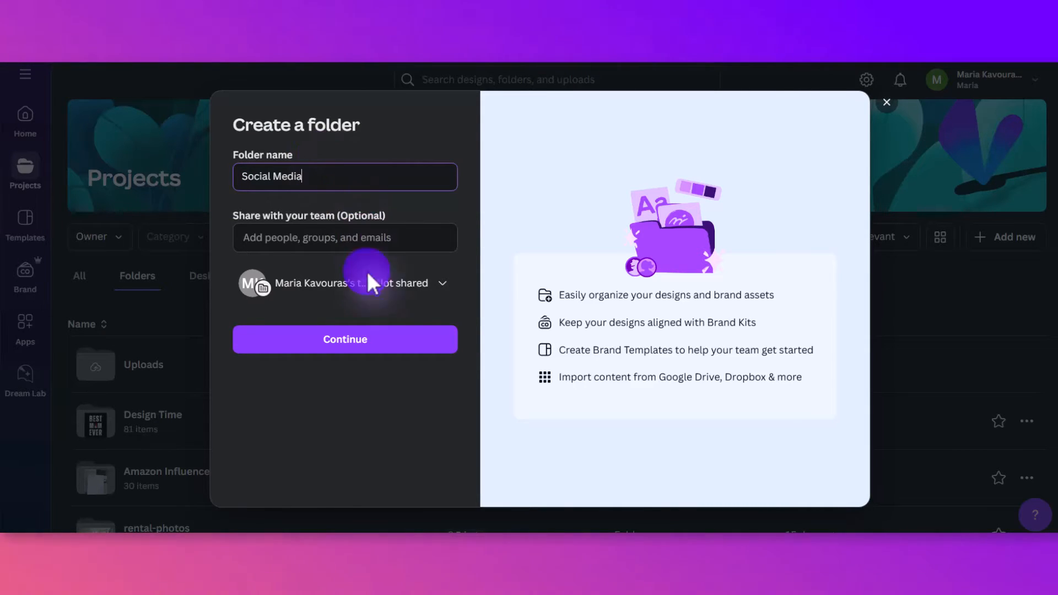
{"action": "left_click", "coordinate": [364, 341]}
{"action": "scroll", "coordinate": [209, 468], "scroll_direction": "down", "scroll_amount": 2}
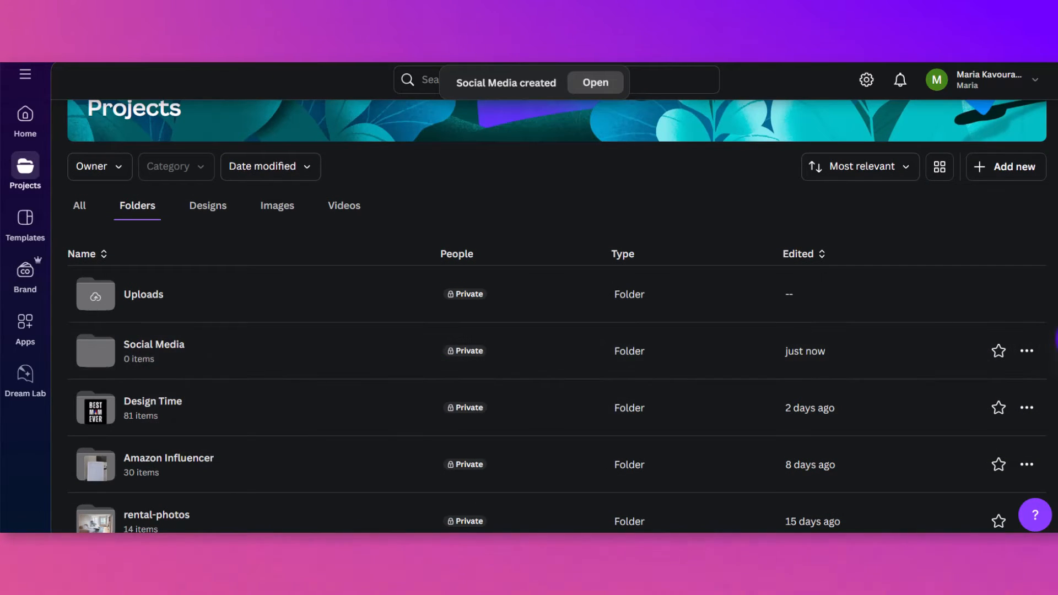
{"action": "left_click", "coordinate": [164, 357]}
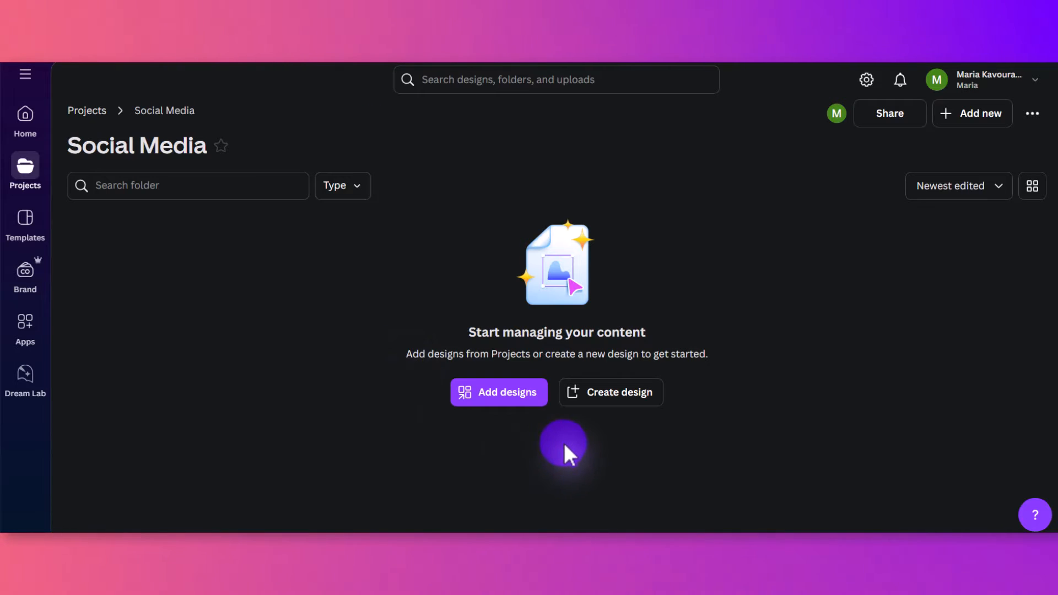
Step: Examine the Your projects and Shared with you sources for adding existing designs, and leave the chooser without moving anything
{"action": "left_click", "coordinate": [515, 396]}
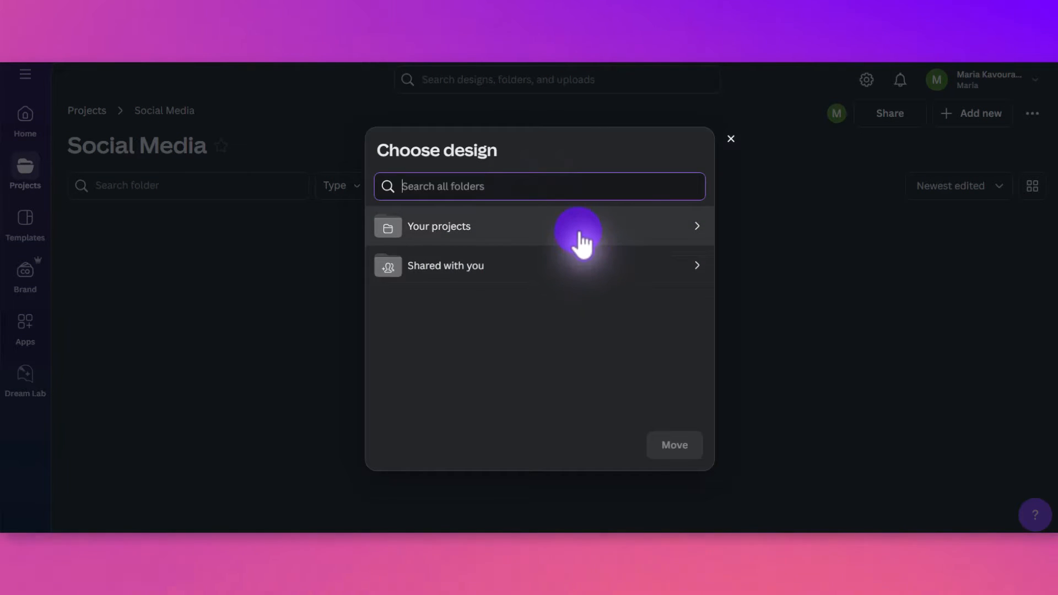
{"action": "left_click", "coordinate": [581, 237]}
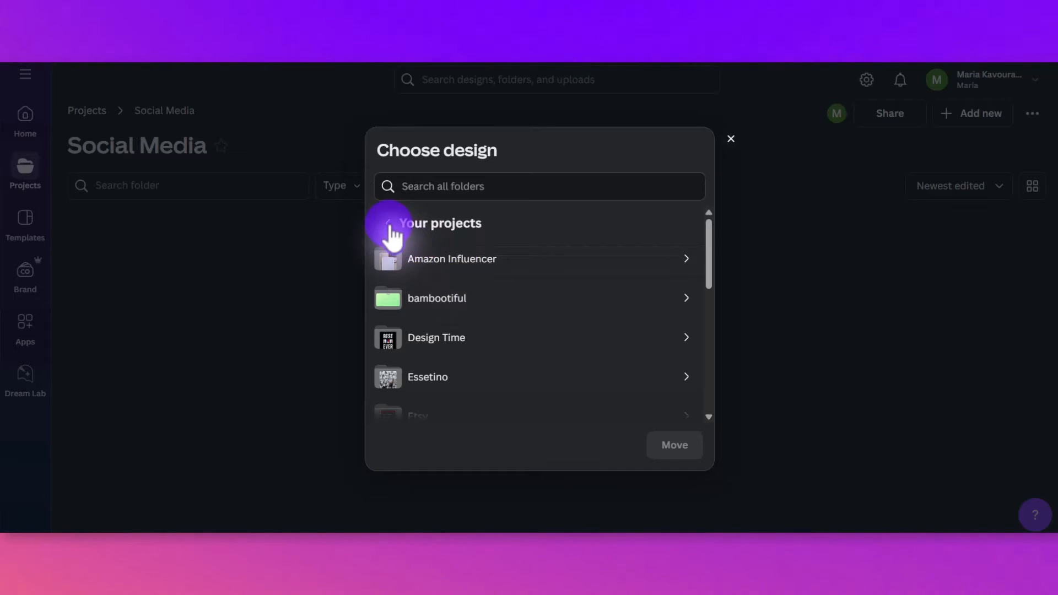
{"action": "left_click", "coordinate": [389, 234]}
{"action": "left_click", "coordinate": [454, 267]}
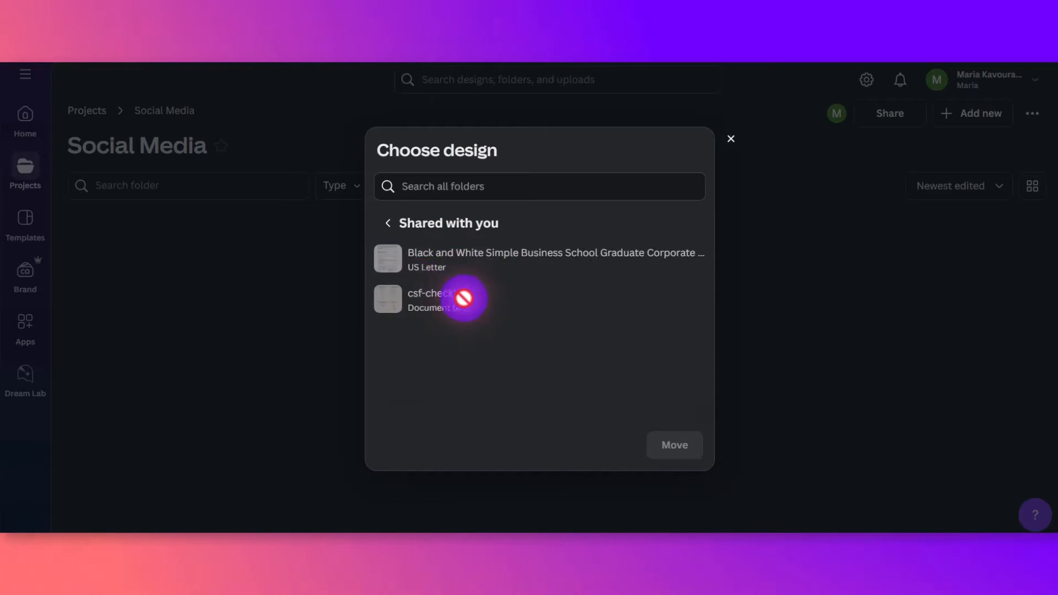
{"action": "left_click", "coordinate": [390, 231]}
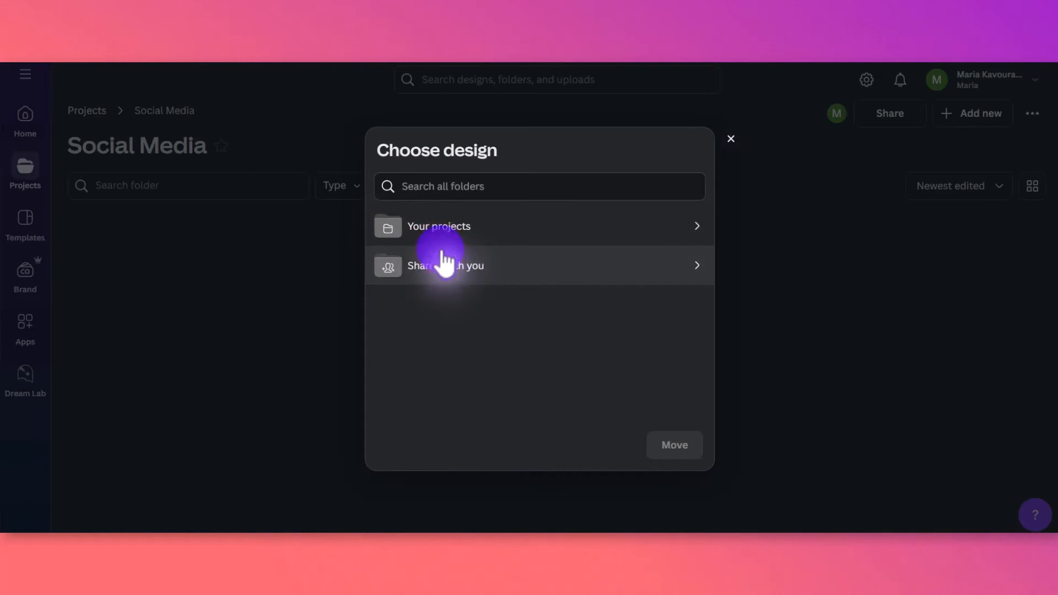
{"action": "left_click", "coordinate": [730, 139]}
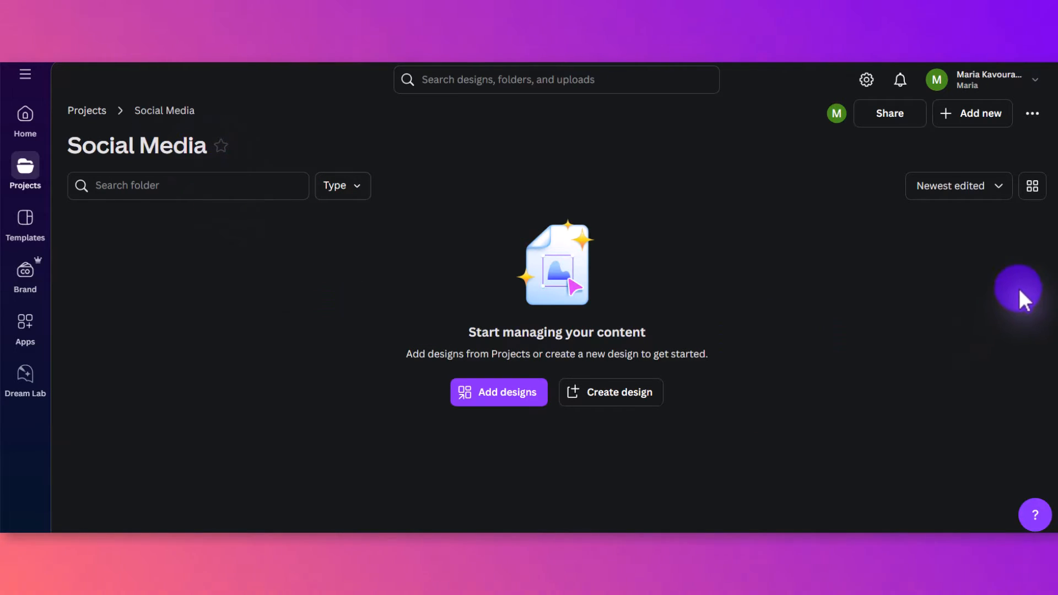
Step: Create a subfolder named Instagram inside the Social Media folder
{"action": "left_click", "coordinate": [983, 116]}
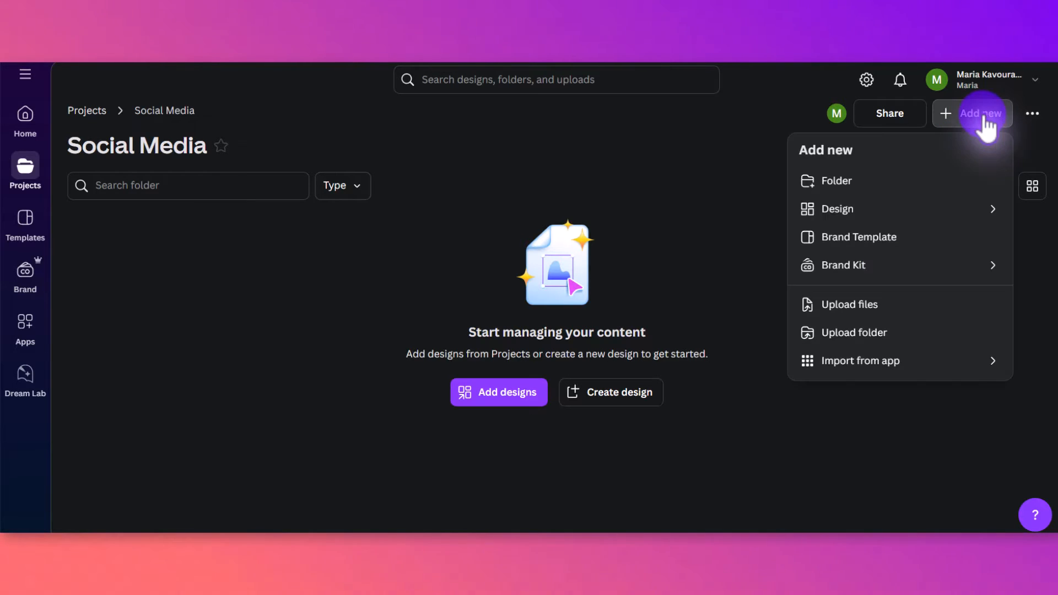
{"action": "left_click", "coordinate": [904, 191]}
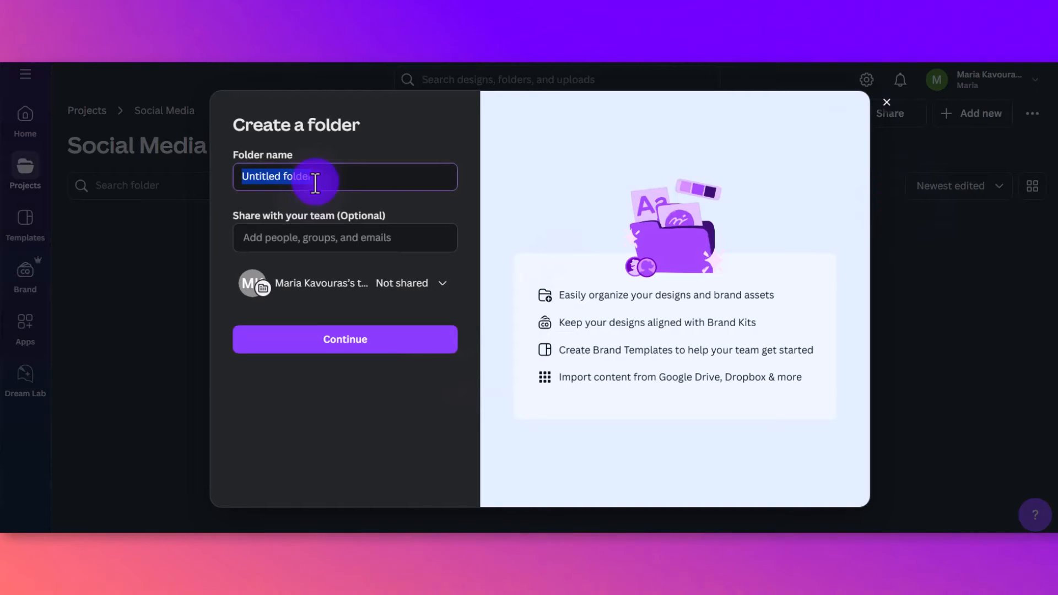
{"action": "type", "text": "Instagram"}
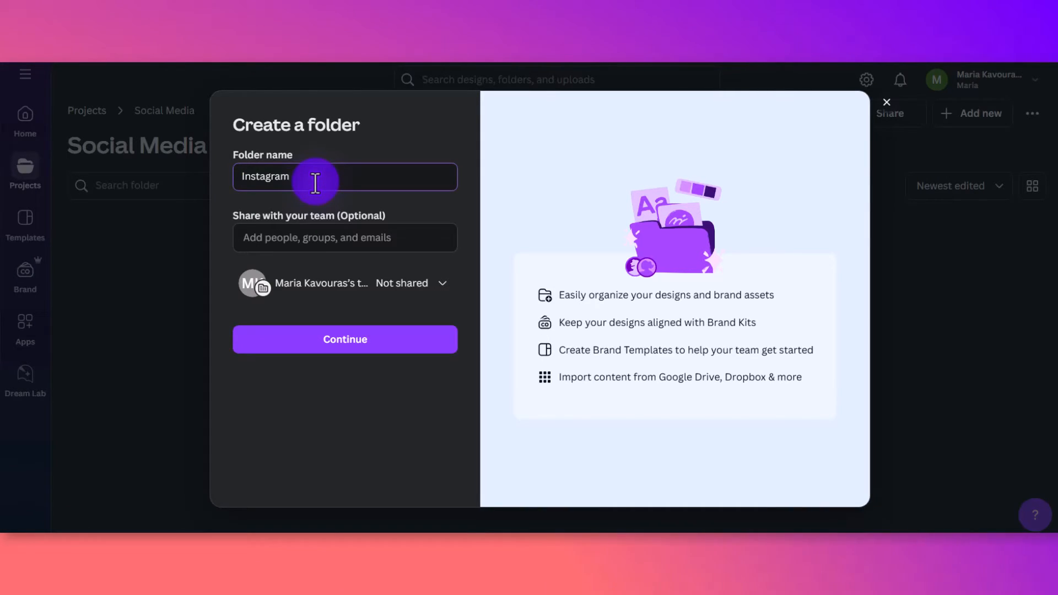
{"action": "left_click", "coordinate": [375, 339]}
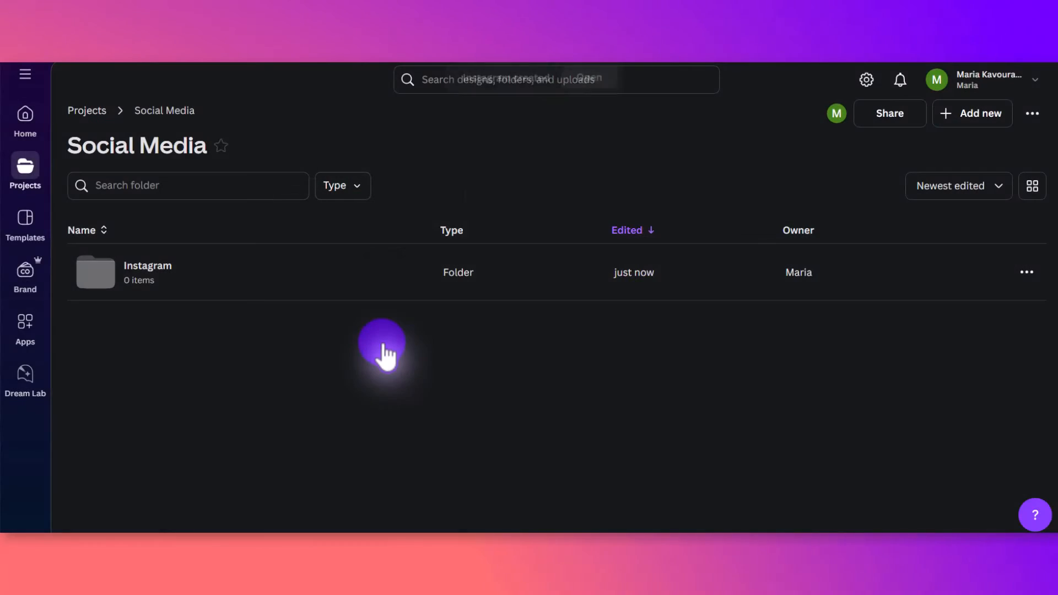
Step: Create a second subfolder named Facebook inside the Social Media folder
{"action": "left_click", "coordinate": [983, 117]}
{"action": "left_click", "coordinate": [851, 182]}
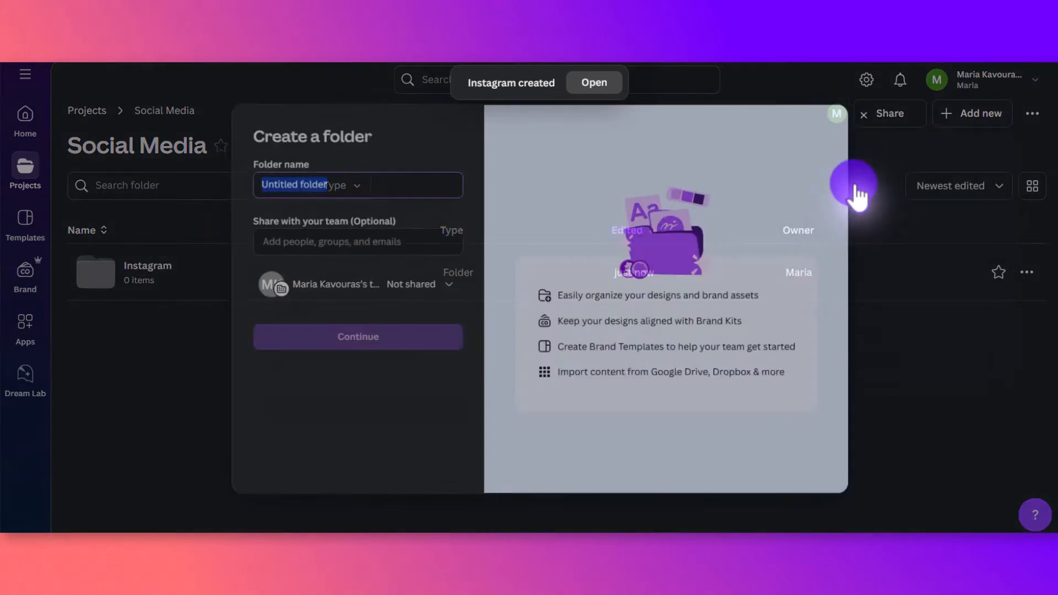
{"action": "type", "text": "Facebook"}
{"action": "left_click", "coordinate": [378, 345]}
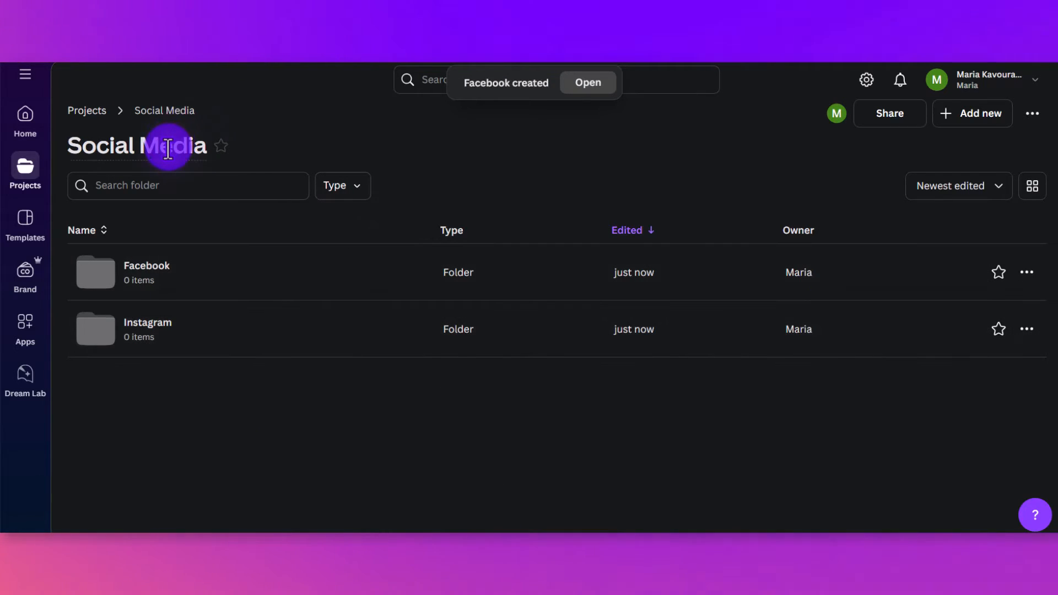
Step: Examine the folder hierarchy from Projects through Social Media to the Facebook subfolder, and return to the Projects overview
{"action": "left_click", "coordinate": [88, 113]}
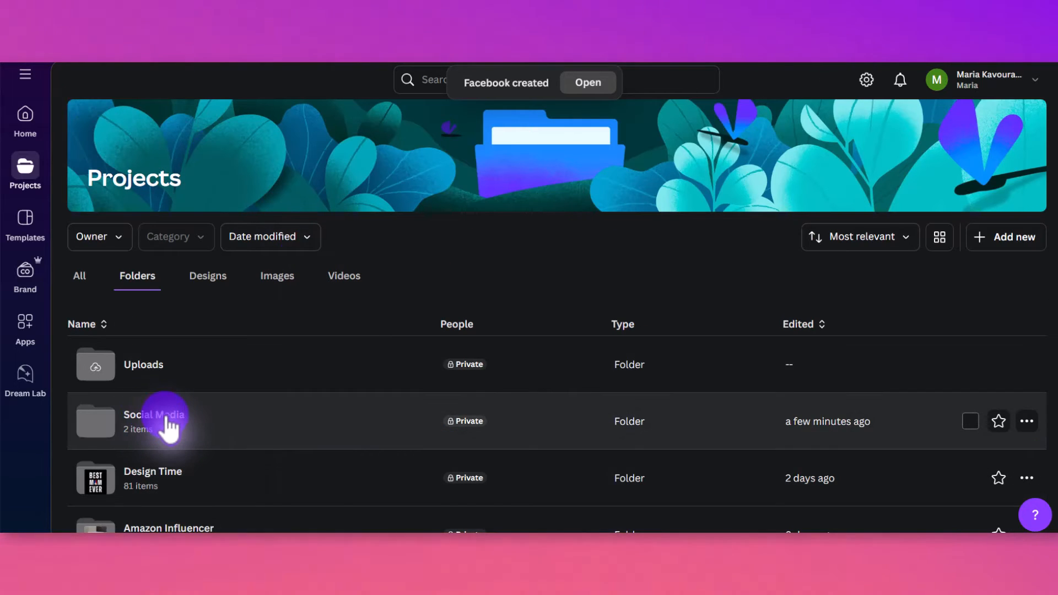
{"action": "left_click", "coordinate": [166, 422]}
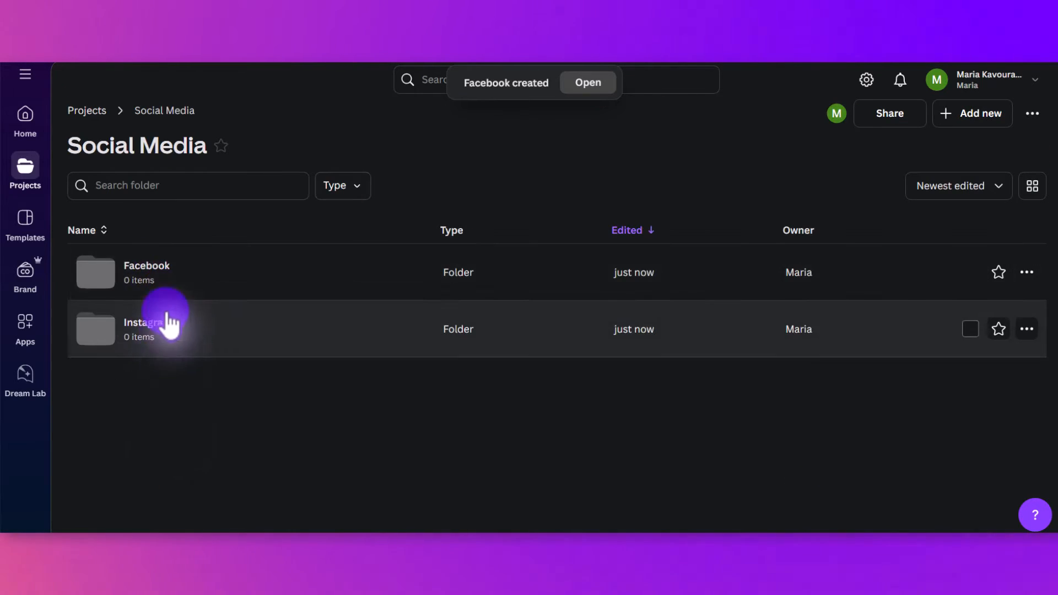
{"action": "left_click", "coordinate": [157, 283]}
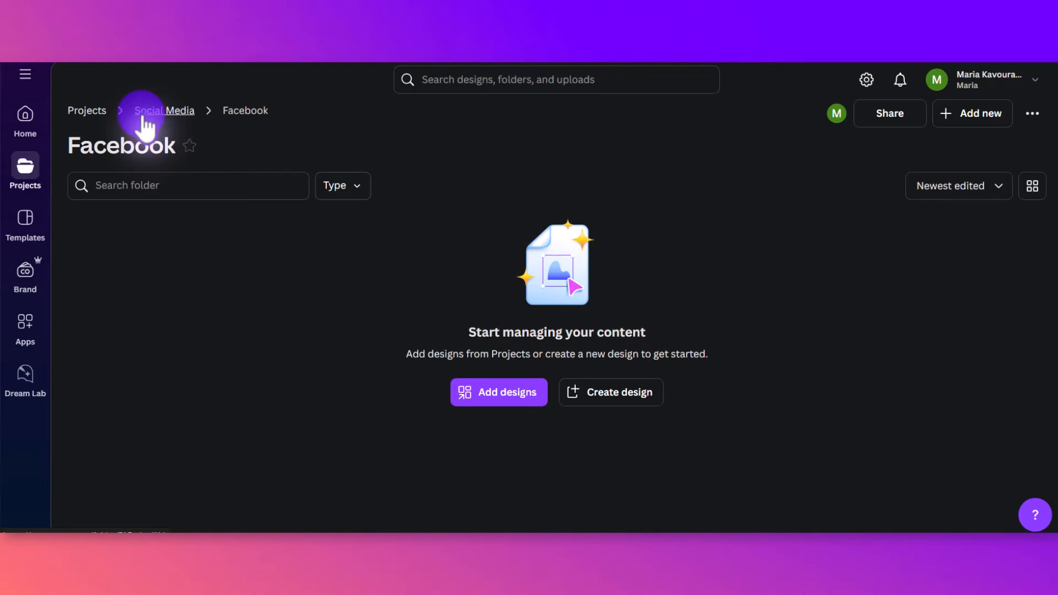
{"action": "left_click", "coordinate": [88, 114]}
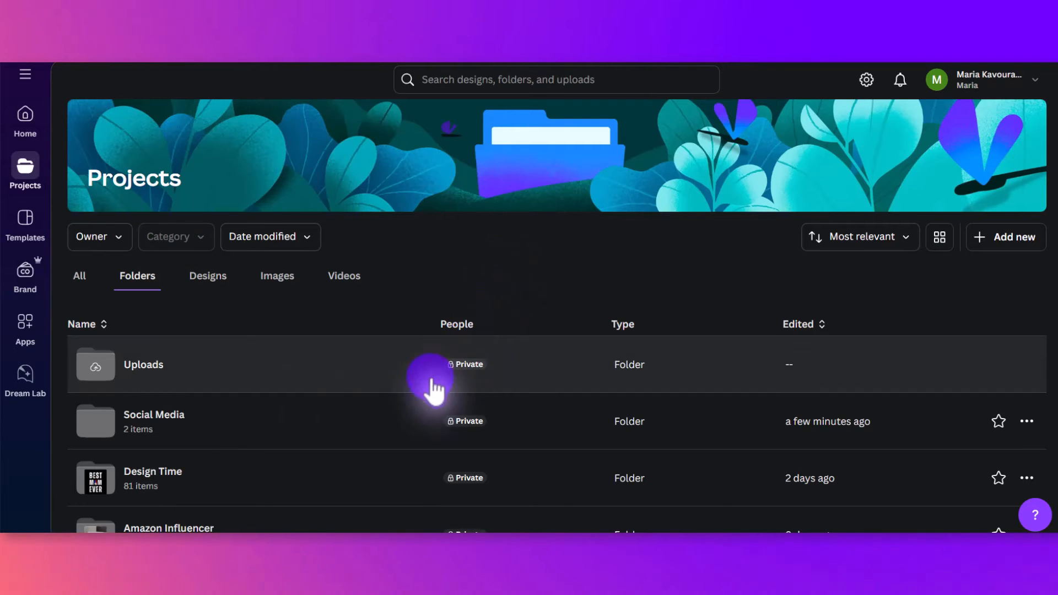
Step: Star the Social Media folder and find it among the starred items on the home page
{"action": "left_click", "coordinate": [168, 427]}
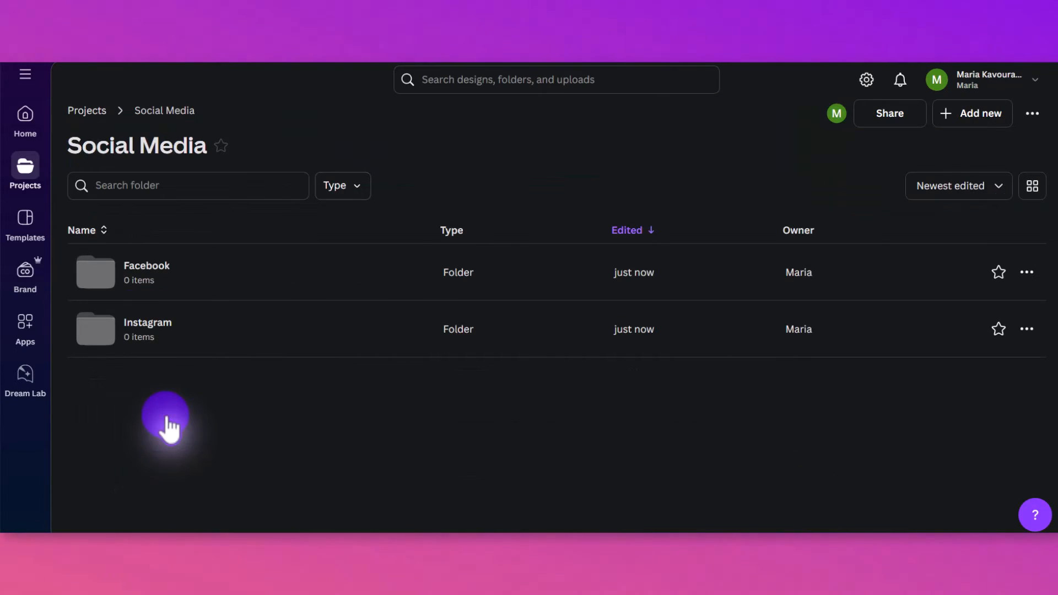
{"action": "left_click", "coordinate": [222, 150]}
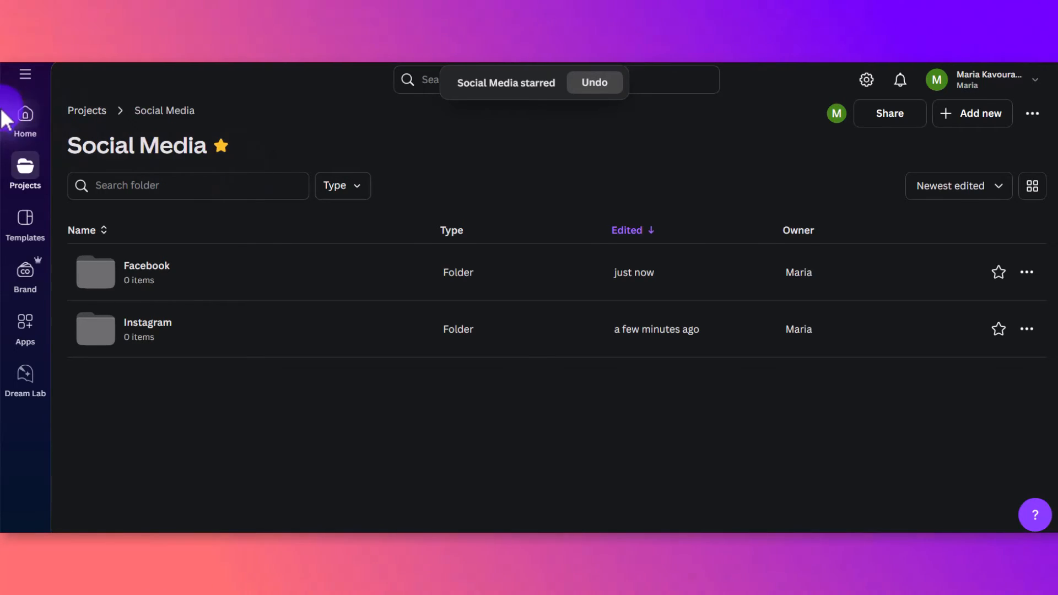
{"action": "left_click", "coordinate": [29, 125]}
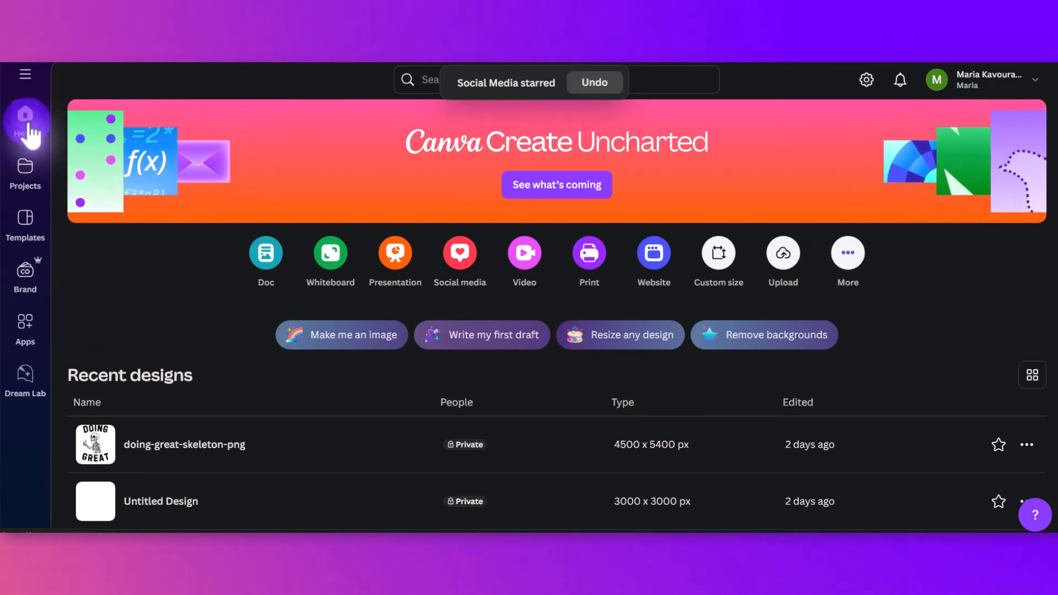
{"action": "left_click", "coordinate": [131, 215]}
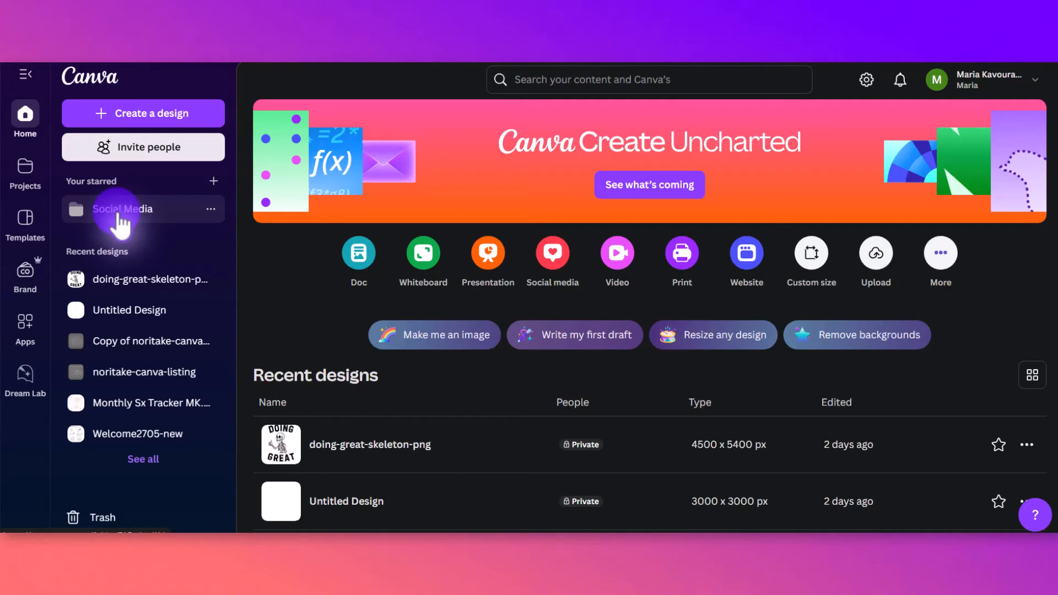
Step: Remove the star from the Social Media folder in the Projects folder list
{"action": "left_click", "coordinate": [27, 176]}
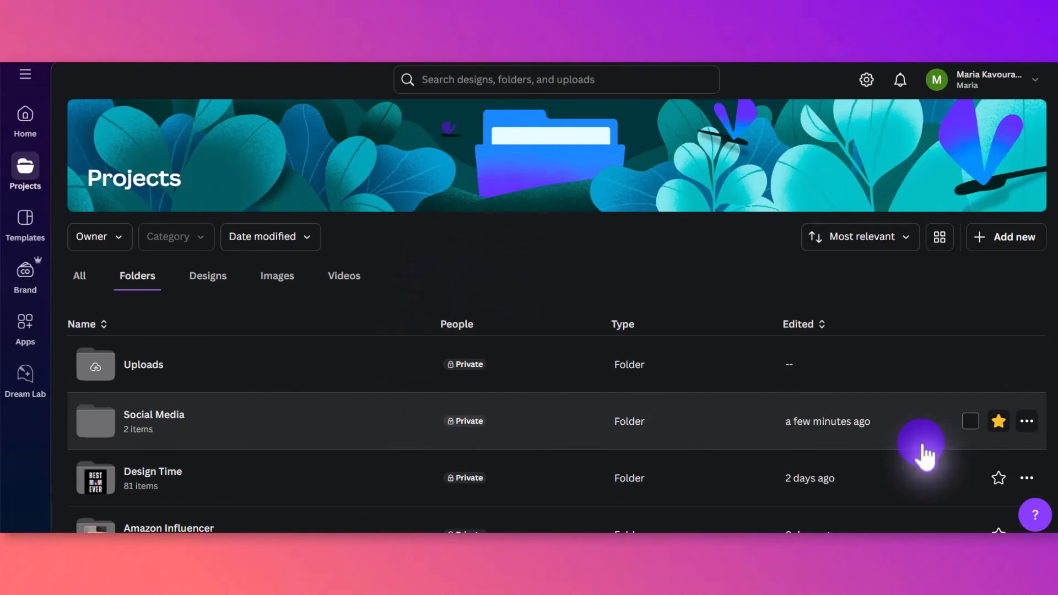
{"action": "left_click", "coordinate": [998, 421]}
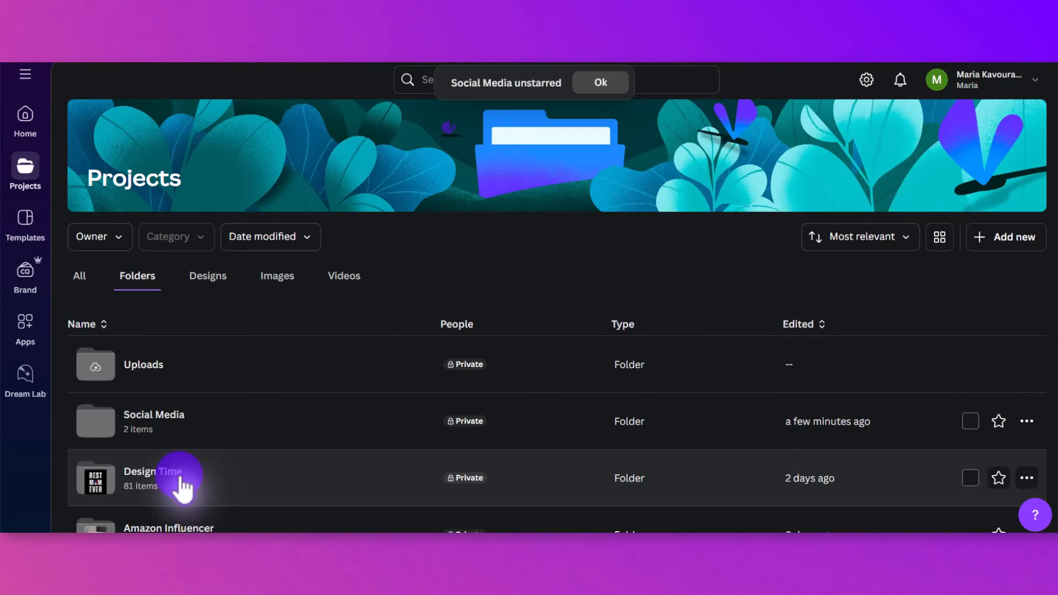
Step: Open the Design Time folder, look through its designs, and review the actions available for doing-great-skeleton-png
{"action": "left_click", "coordinate": [178, 485]}
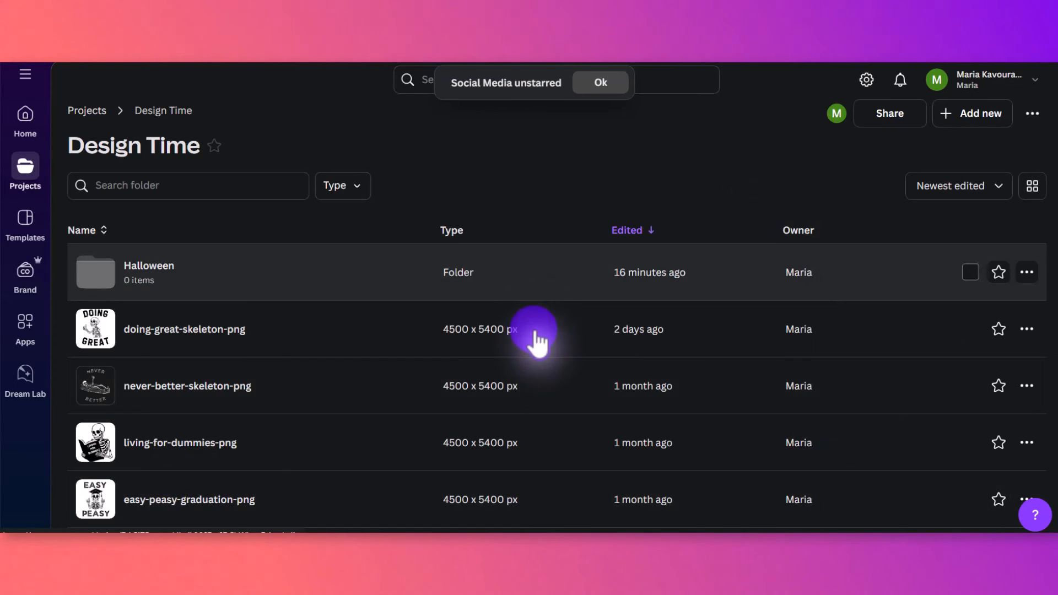
{"action": "scroll", "coordinate": [366, 385], "scroll_direction": "down", "scroll_amount": 20}
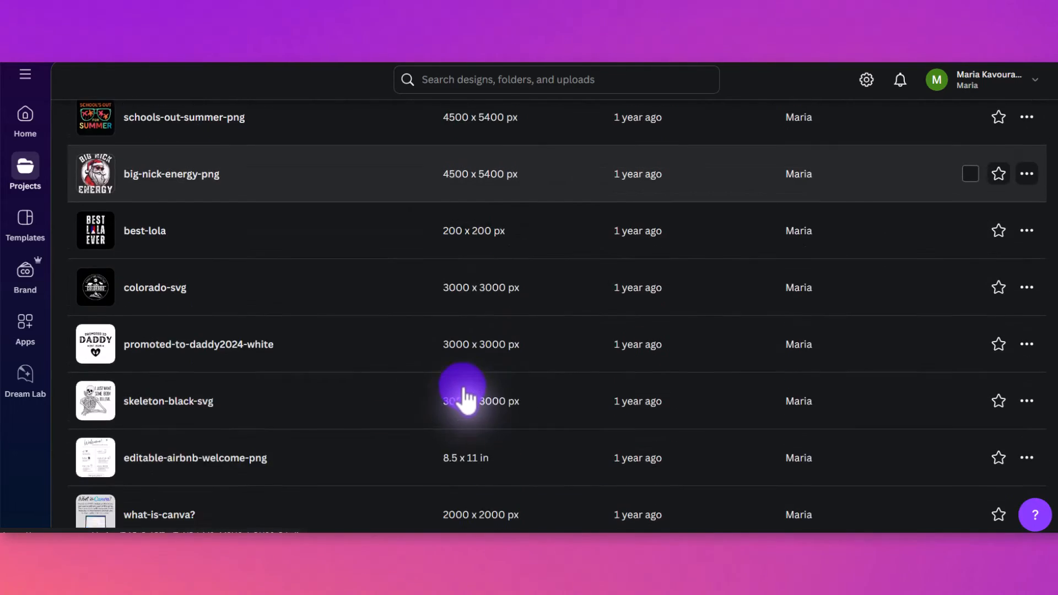
{"action": "scroll", "coordinate": [468, 398], "scroll_direction": "up", "scroll_amount": 20}
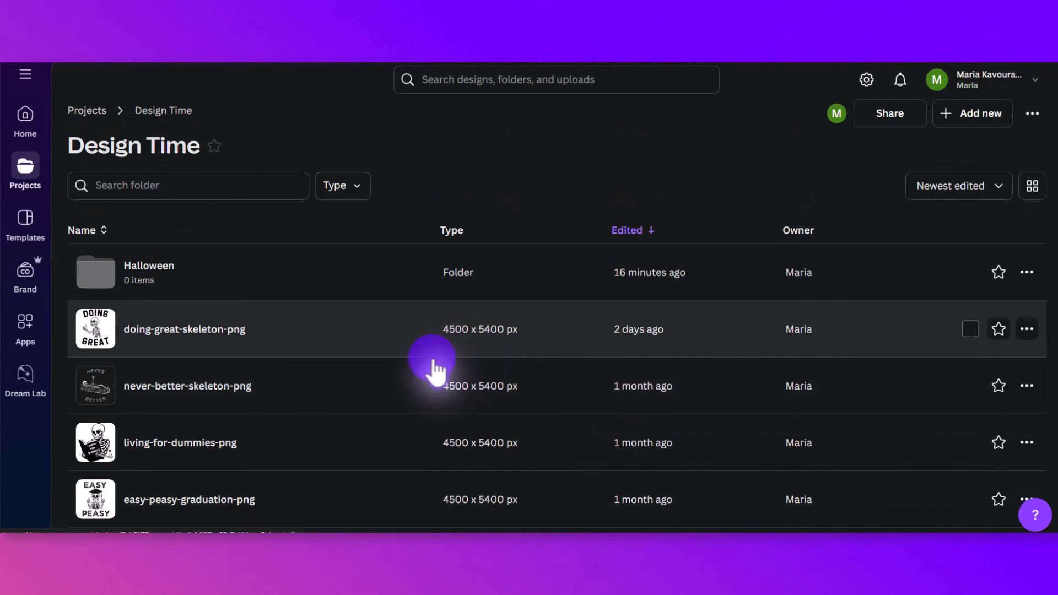
{"action": "left_click", "coordinate": [1026, 330]}
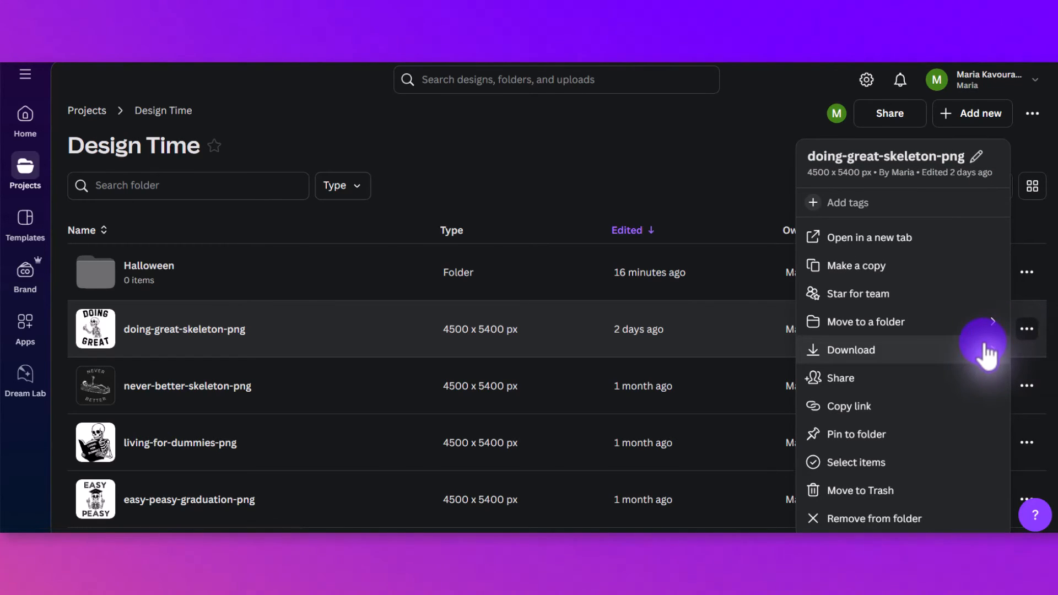
{"action": "scroll", "coordinate": [907, 259], "scroll_direction": "down", "scroll_amount": 1}
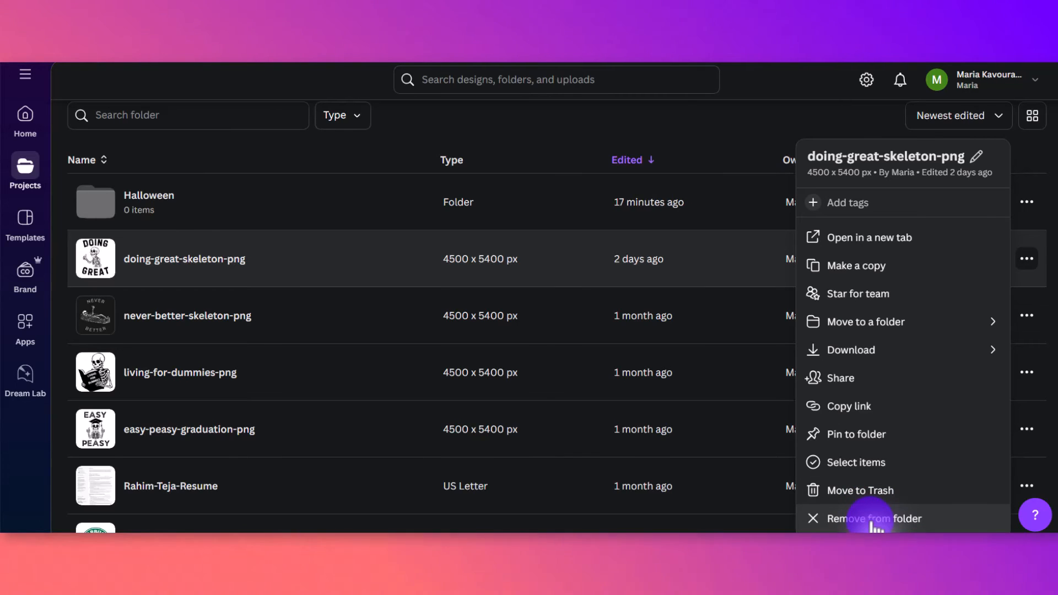
Step: Open the doing-great-skeleton-png design in the editor and show the list of project folders beside it
{"action": "left_click", "coordinate": [212, 270]}
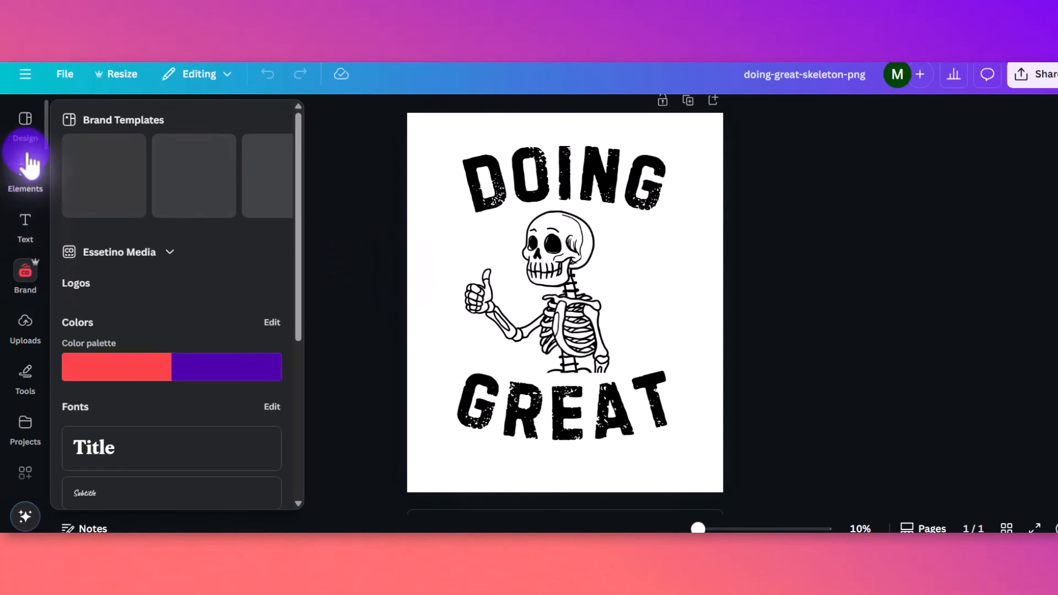
{"action": "left_click", "coordinate": [26, 438]}
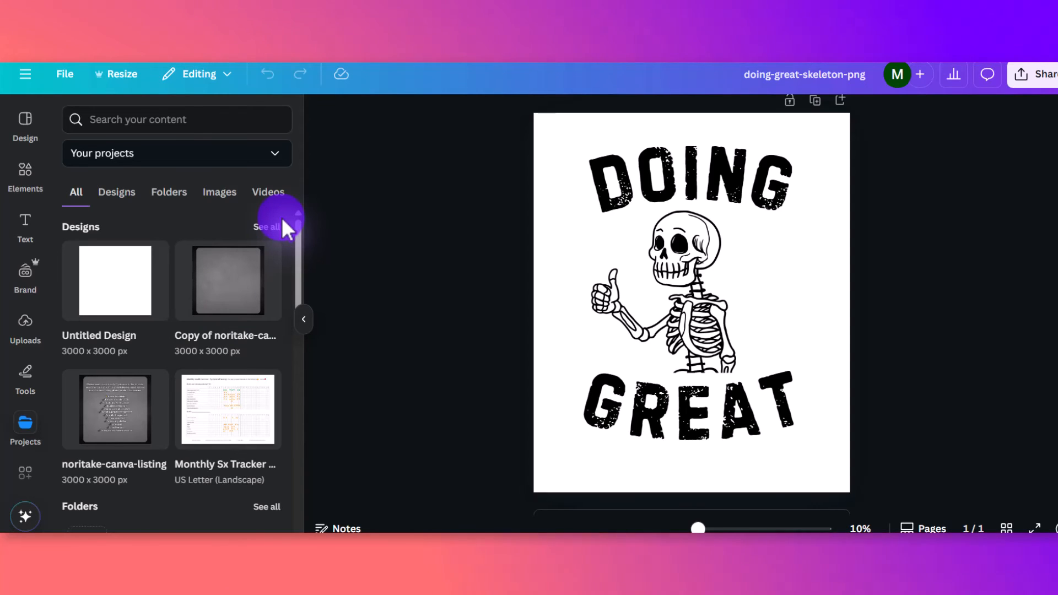
{"action": "left_click", "coordinate": [170, 198]}
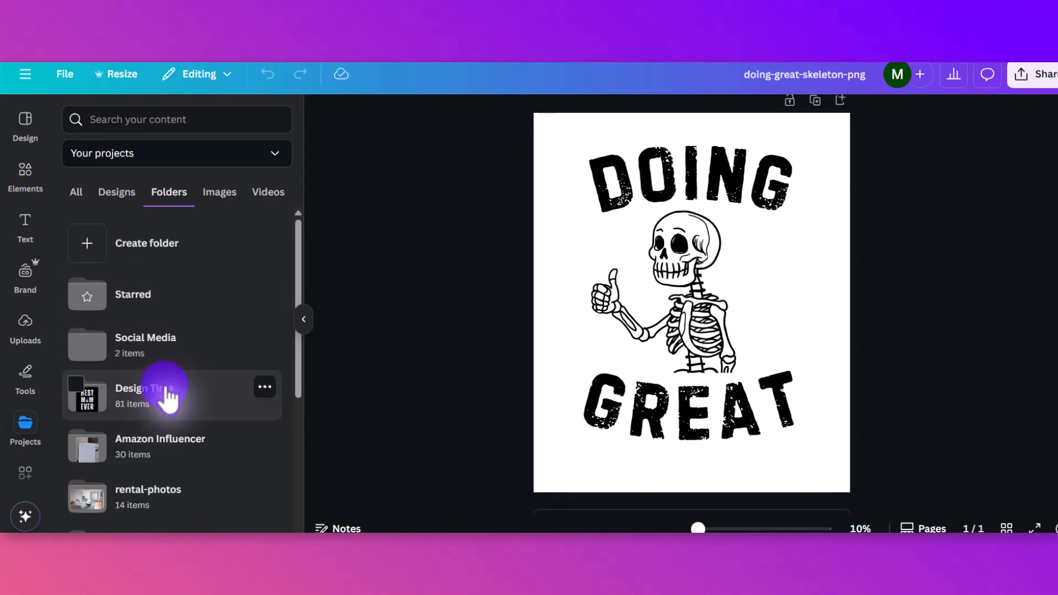
Step: Examine the project folders accessible inside the editor and the options offered for the Social Media folder
{"action": "scroll", "coordinate": [168, 392], "scroll_direction": "down", "scroll_amount": 1}
{"action": "scroll", "coordinate": [153, 484], "scroll_direction": "down", "scroll_amount": 1}
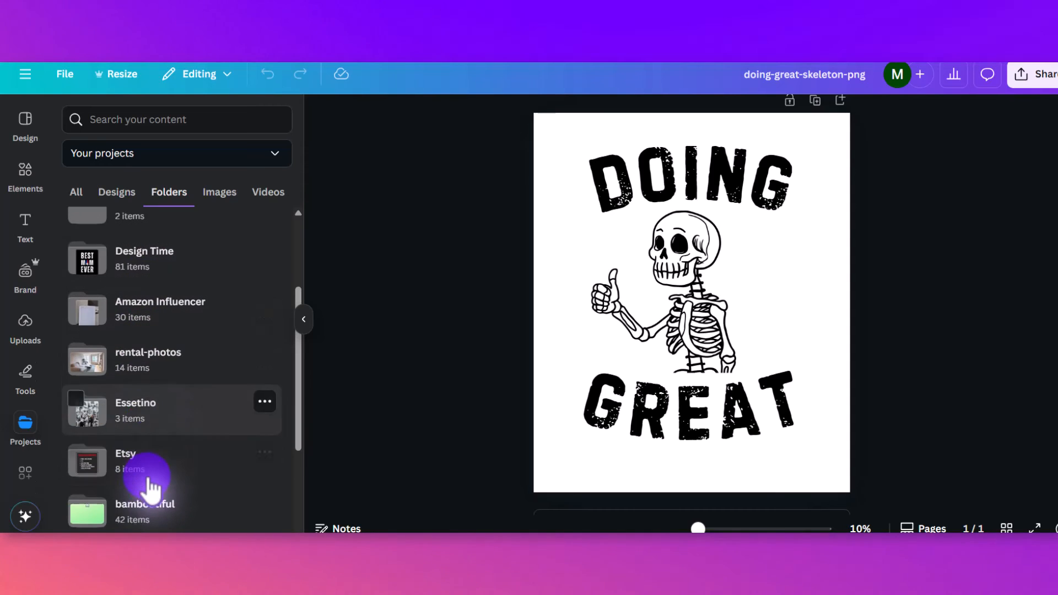
{"action": "scroll", "coordinate": [151, 485], "scroll_direction": "down", "scroll_amount": 1}
{"action": "scroll", "coordinate": [172, 371], "scroll_direction": "up", "scroll_amount": 2}
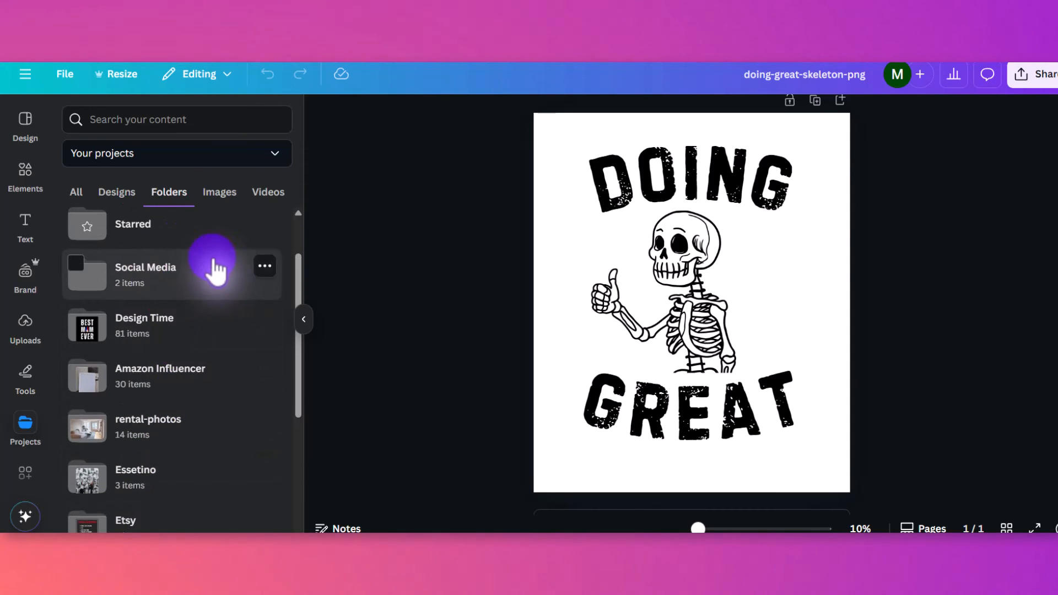
{"action": "left_click", "coordinate": [265, 266]}
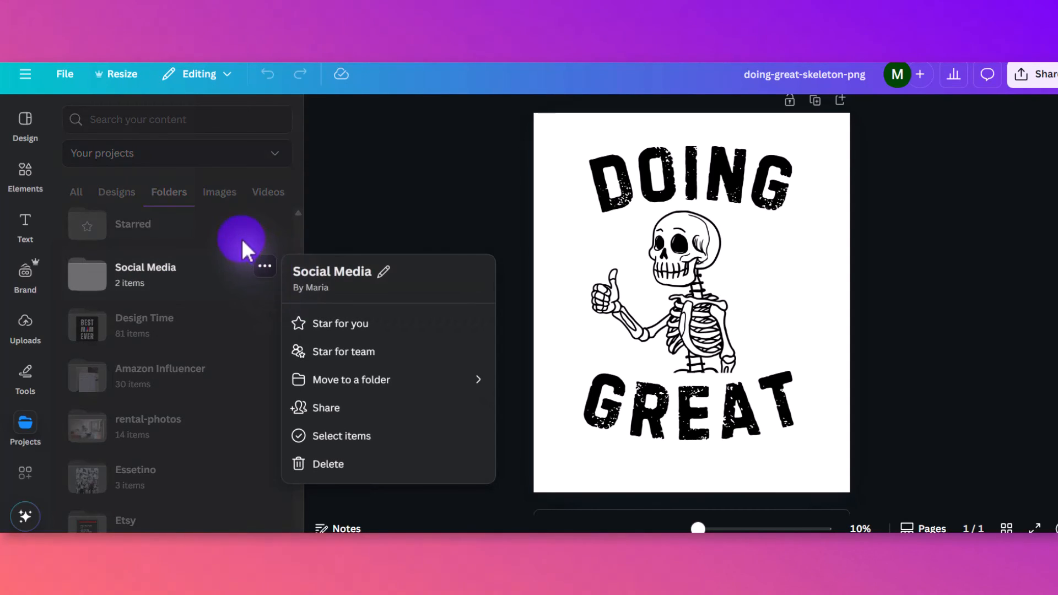
{"action": "left_click", "coordinate": [240, 236]}
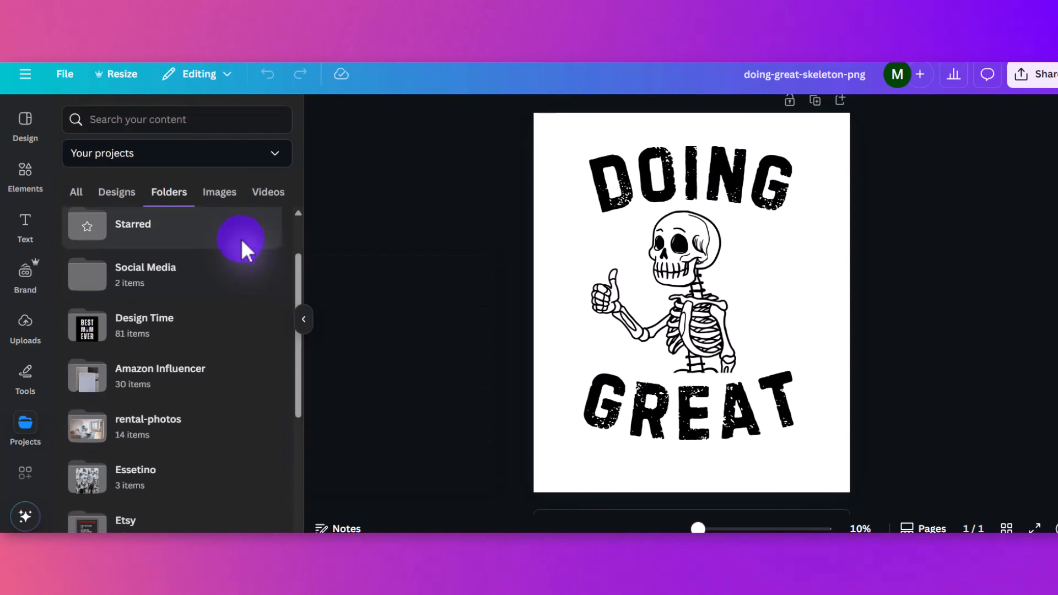
{"action": "scroll", "coordinate": [243, 379], "scroll_direction": "up", "scroll_amount": 2}
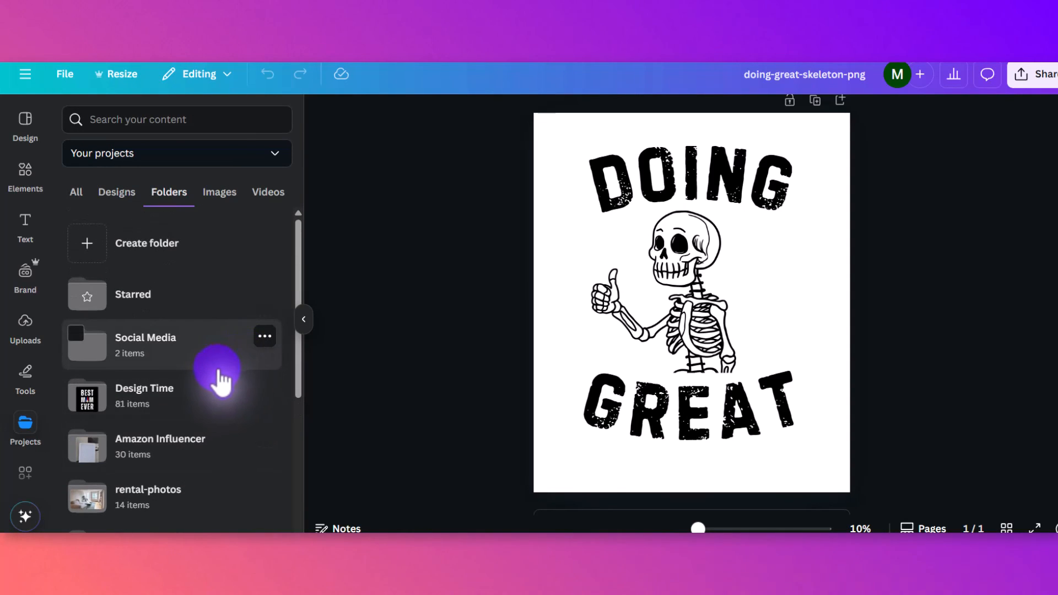
{"action": "scroll", "coordinate": [183, 424], "scroll_direction": "down", "scroll_amount": 2}
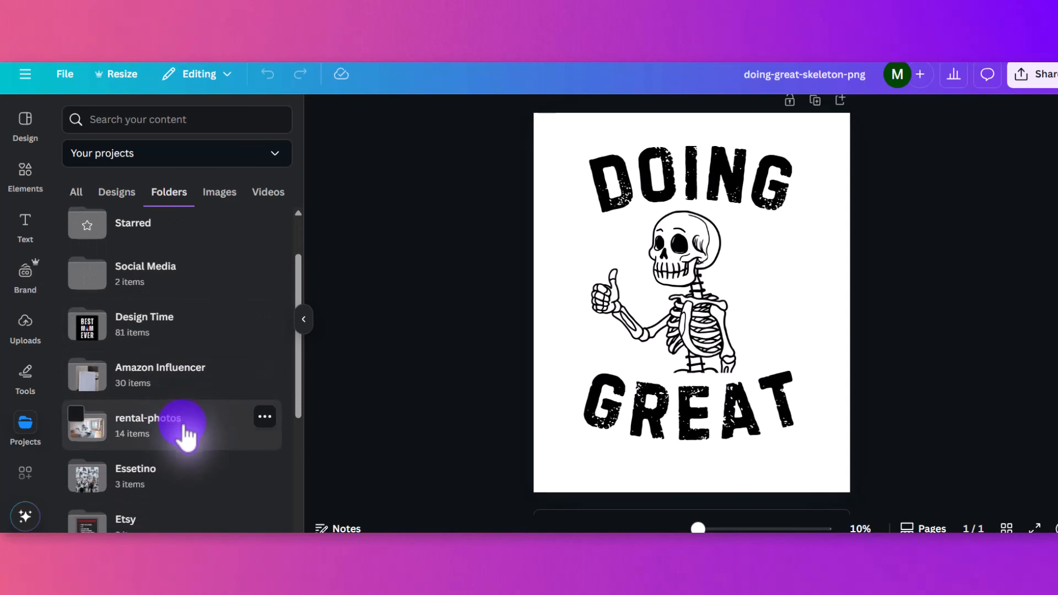
{"action": "scroll", "coordinate": [187, 438], "scroll_direction": "down", "scroll_amount": 2}
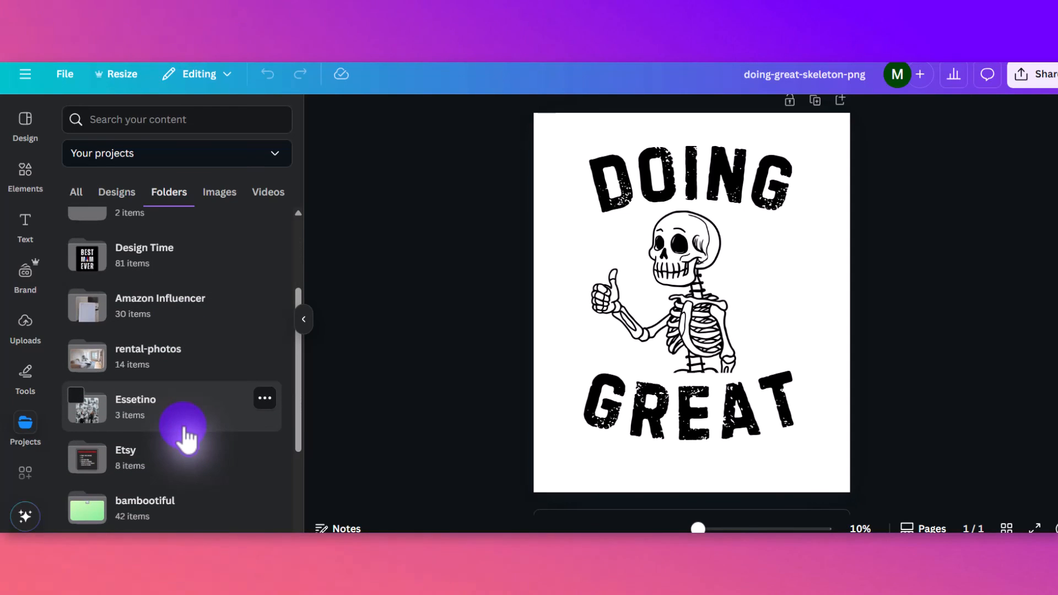